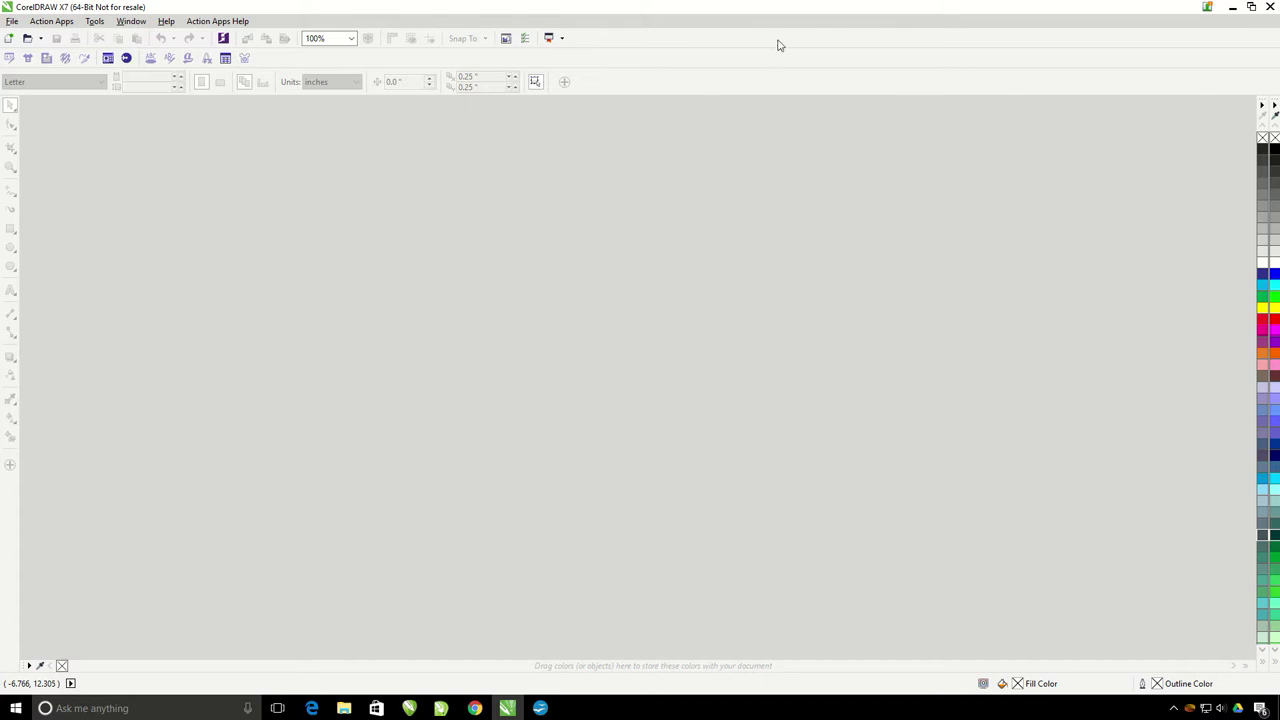
Open the Jersey Tool and choose the blue LASTNAME 00 template with yellow-outlined numbers
left_click(225, 58)
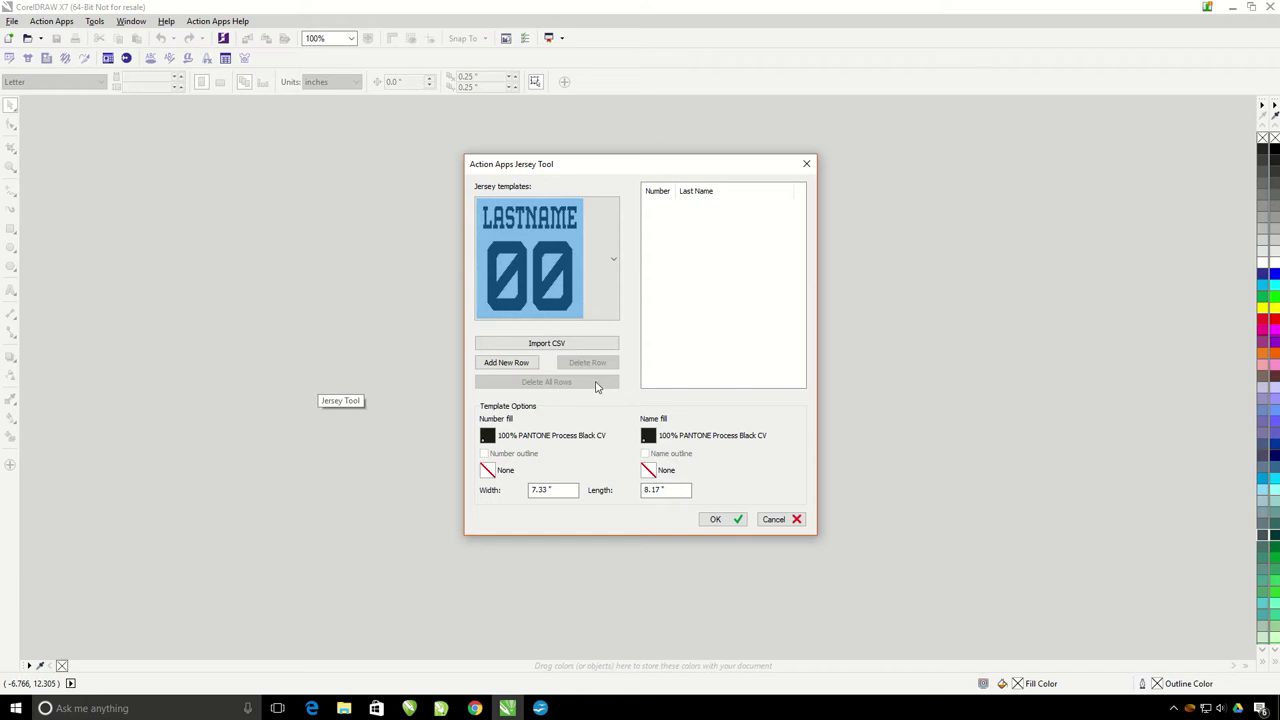
left_click(613, 262)
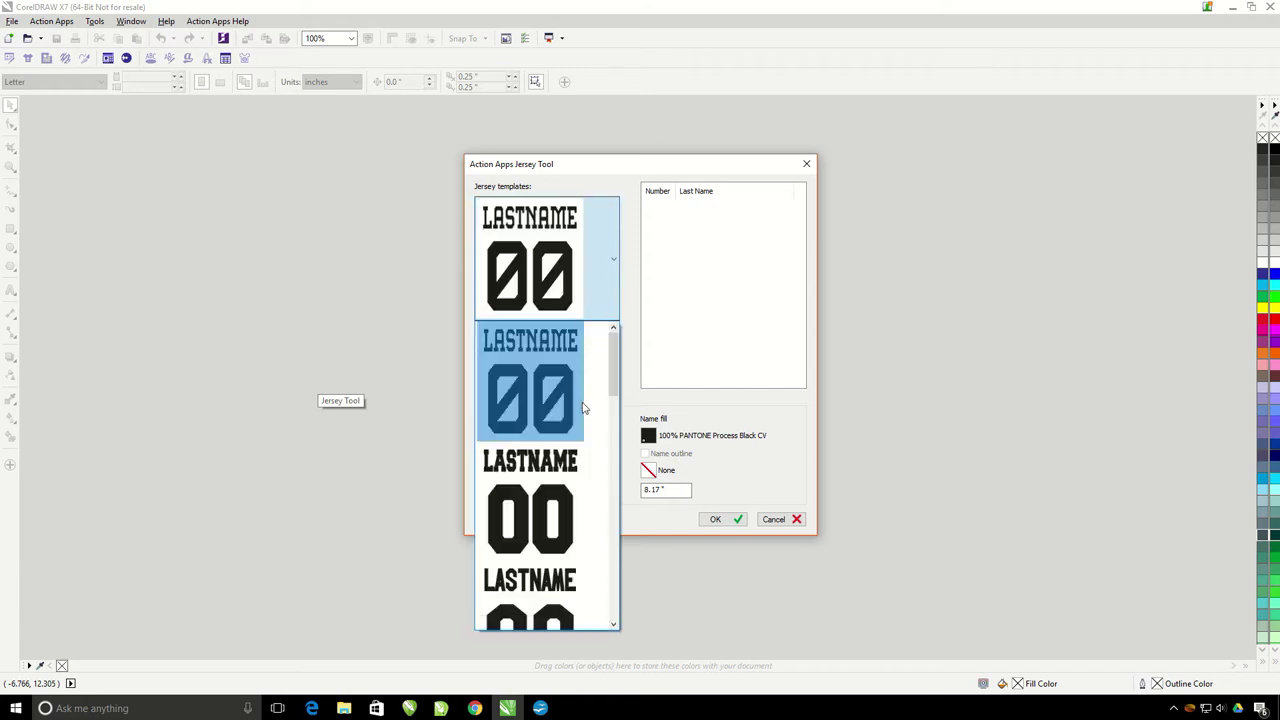
scroll(560, 440, "down", 3)
scroll(557, 470, "up", 1)
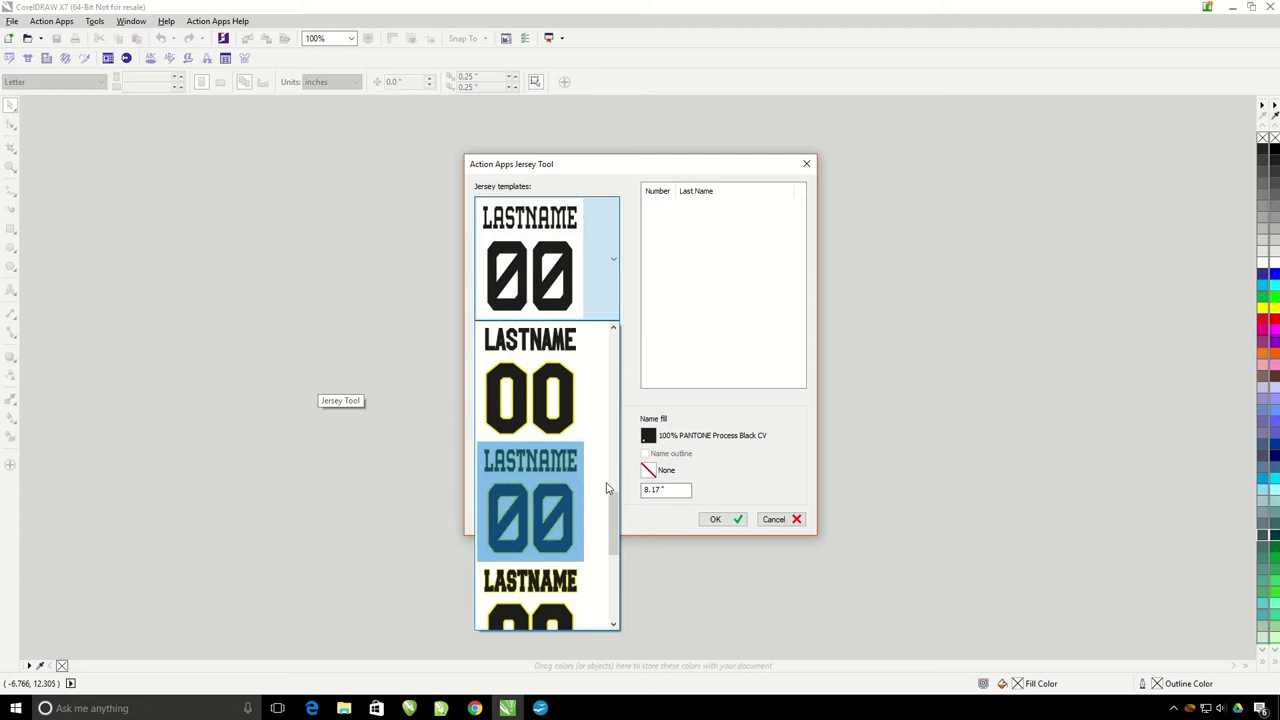
left_click(561, 435)
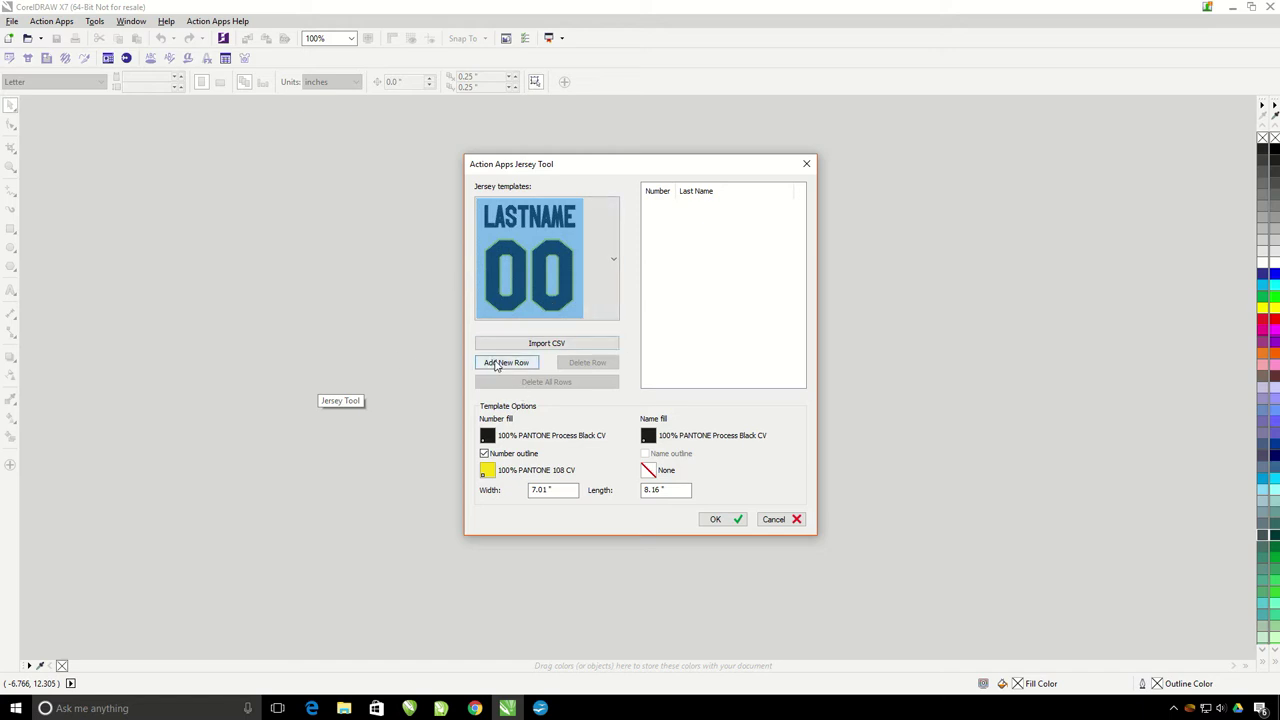
Add a player row with number 67 and the player's last name
left_click(496, 366)
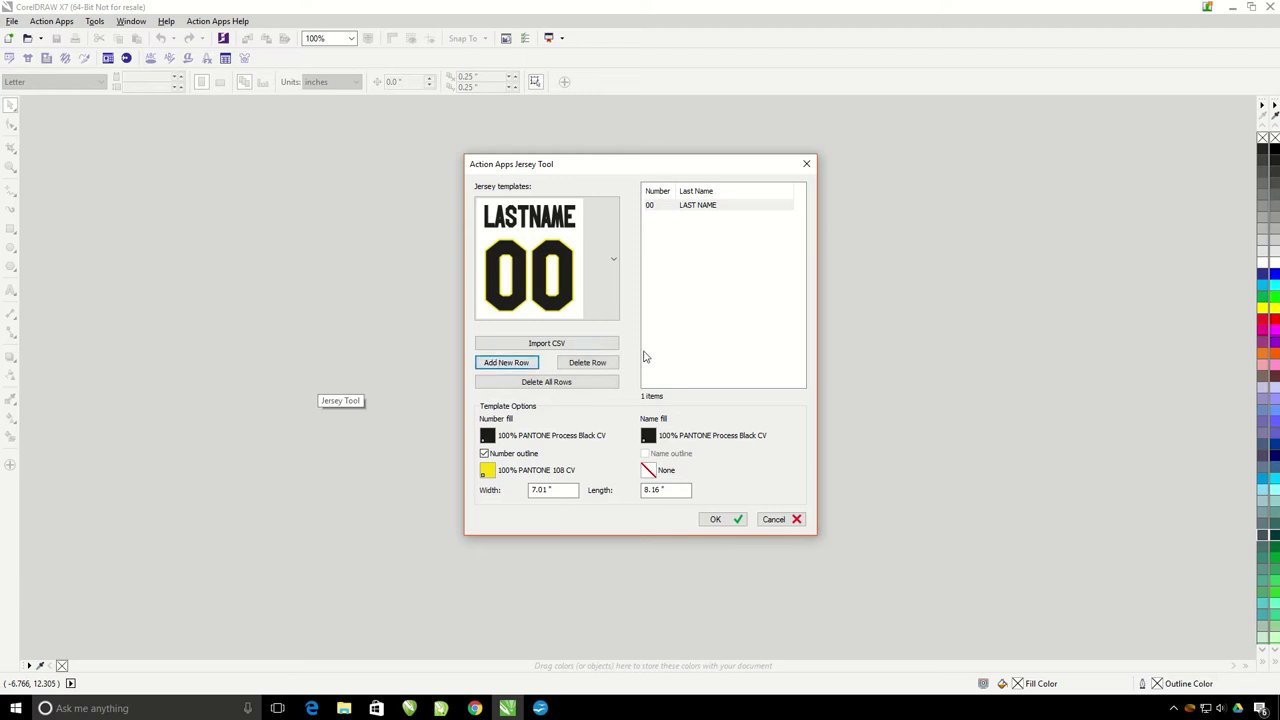
left_click(652, 204)
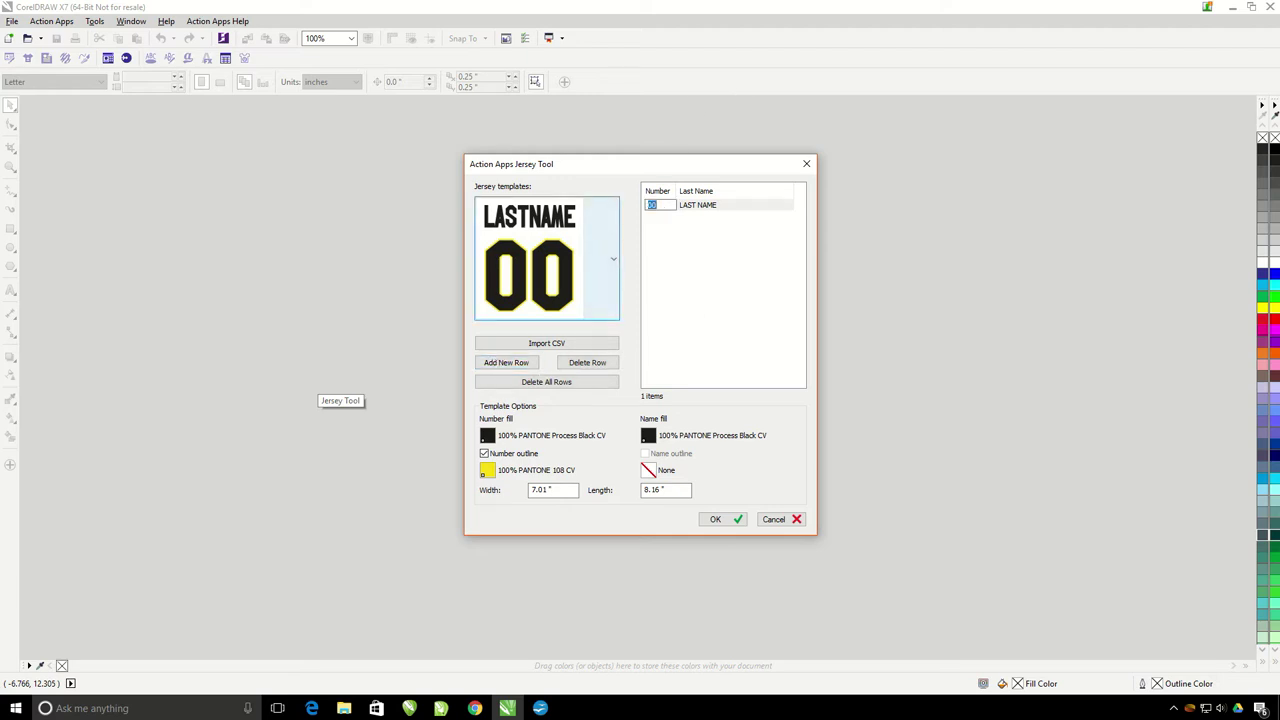
type("67")
key("Tab")
left_click(692, 206)
type("ARENDS")
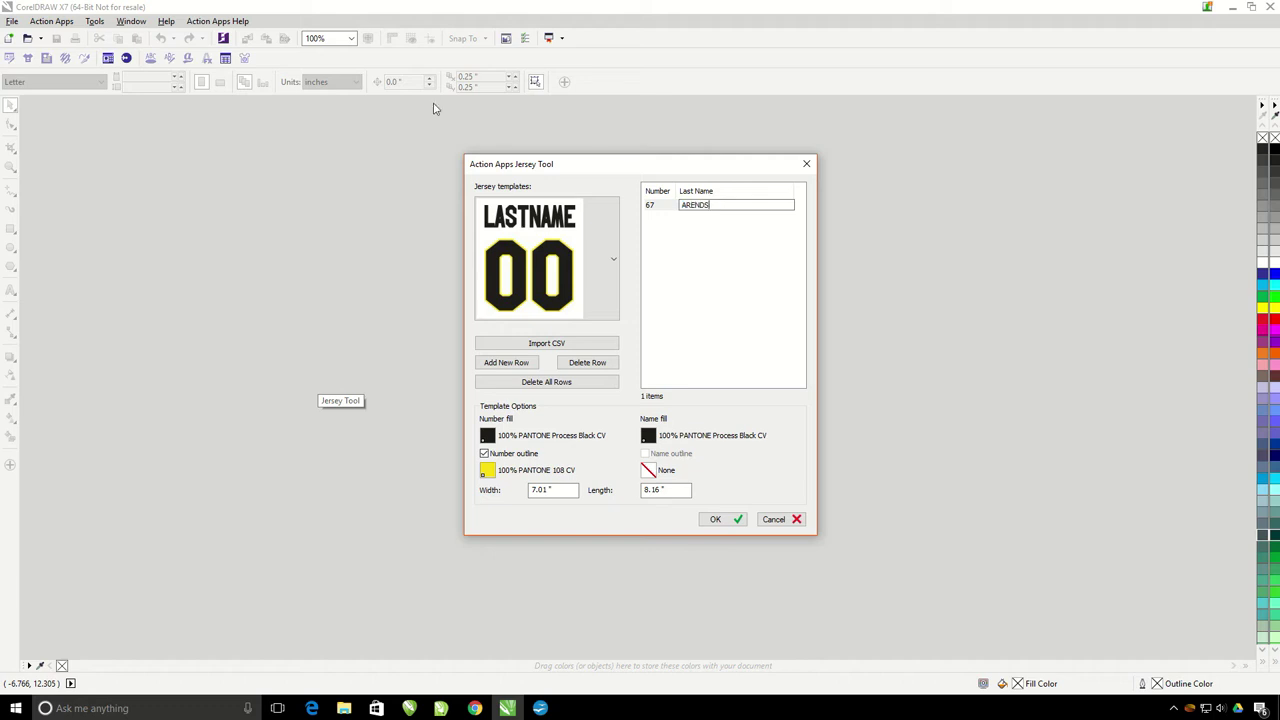
Add a second player row with number 79 and its last name
left_click(515, 363)
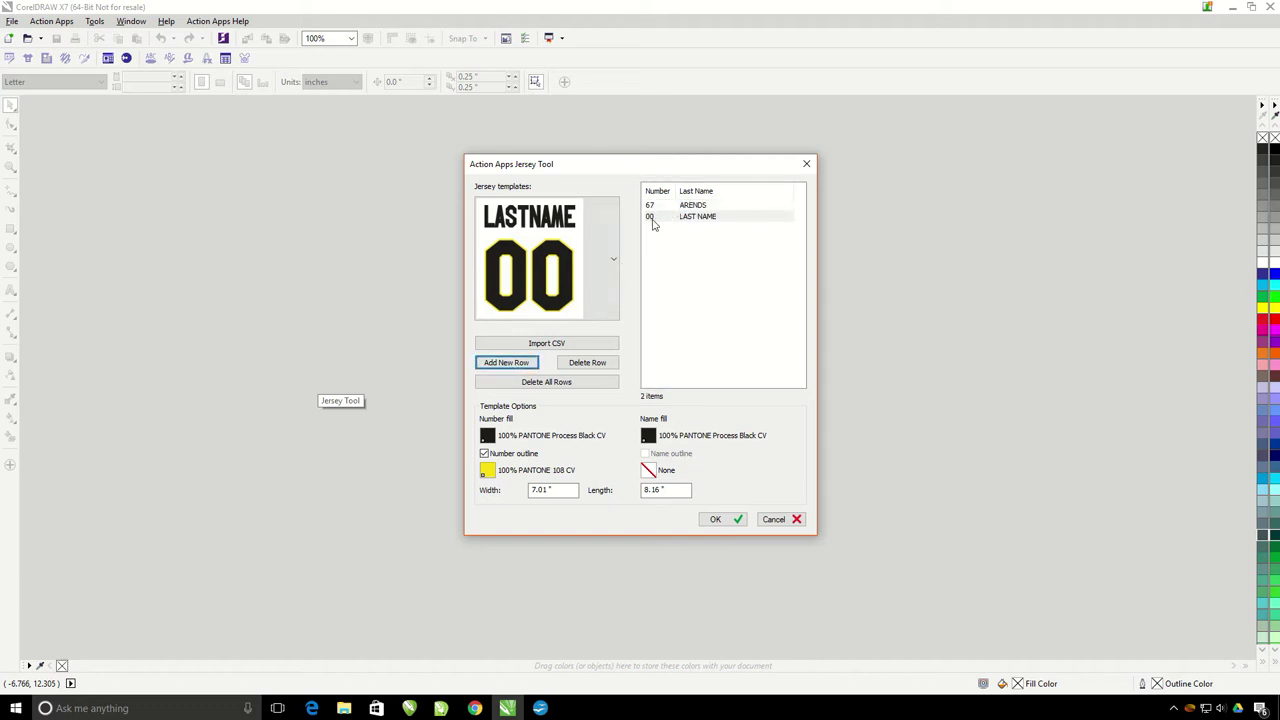
left_click(651, 217)
type("79")
left_click(714, 218)
type("ENSIGN")
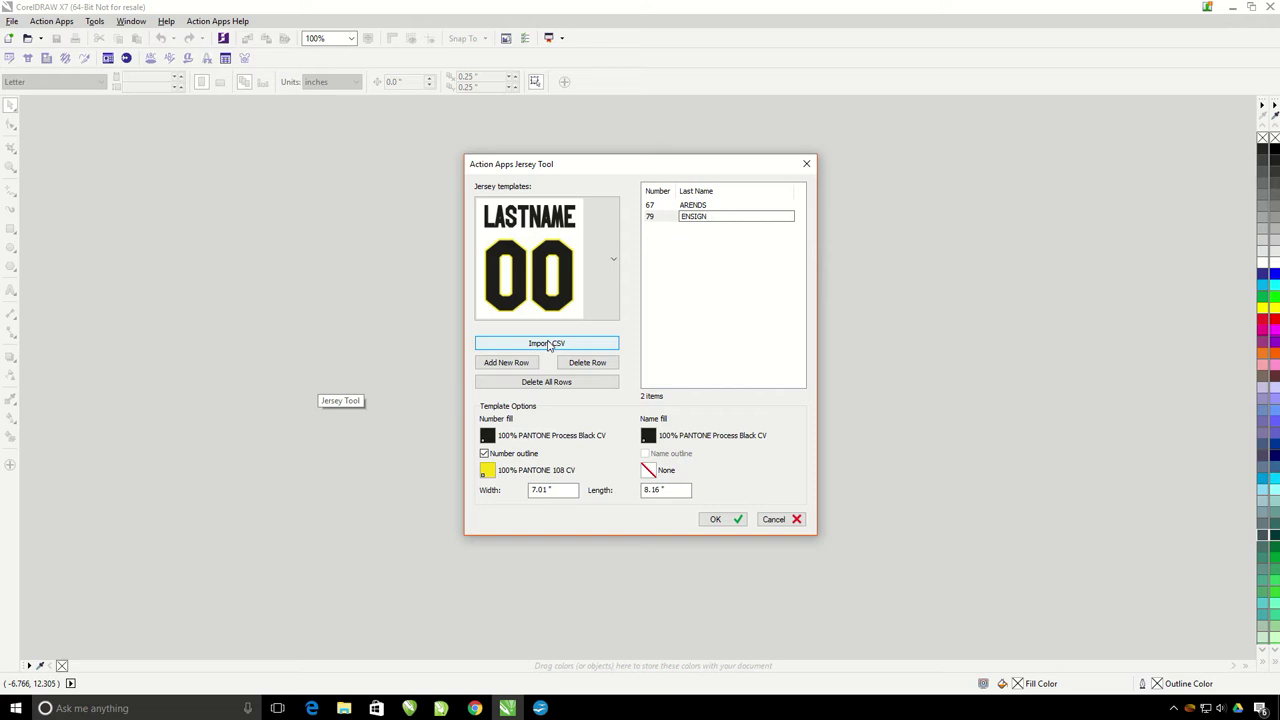
Switch to OpenOffice Calc to view Team Roster.xls with its 20 players
left_click(541, 710)
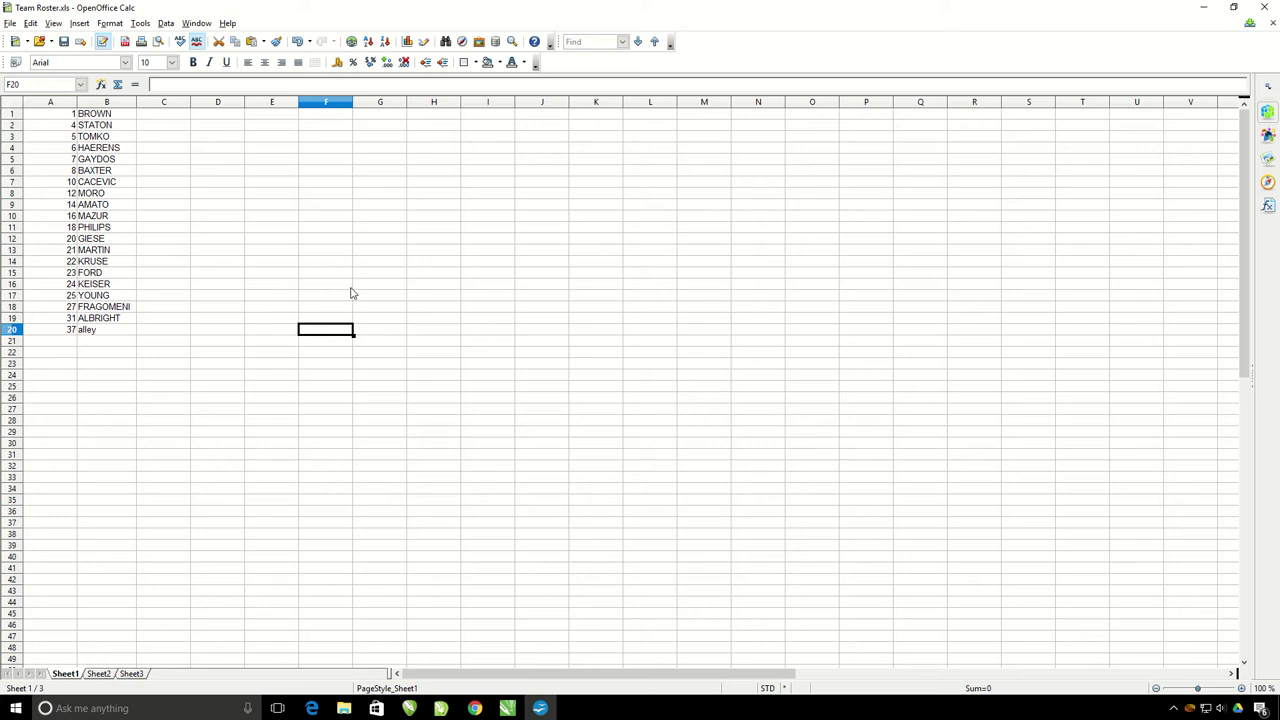
Import the Team Roster file as comma-separated data, clearing the existing jersey rows
left_click(510, 708)
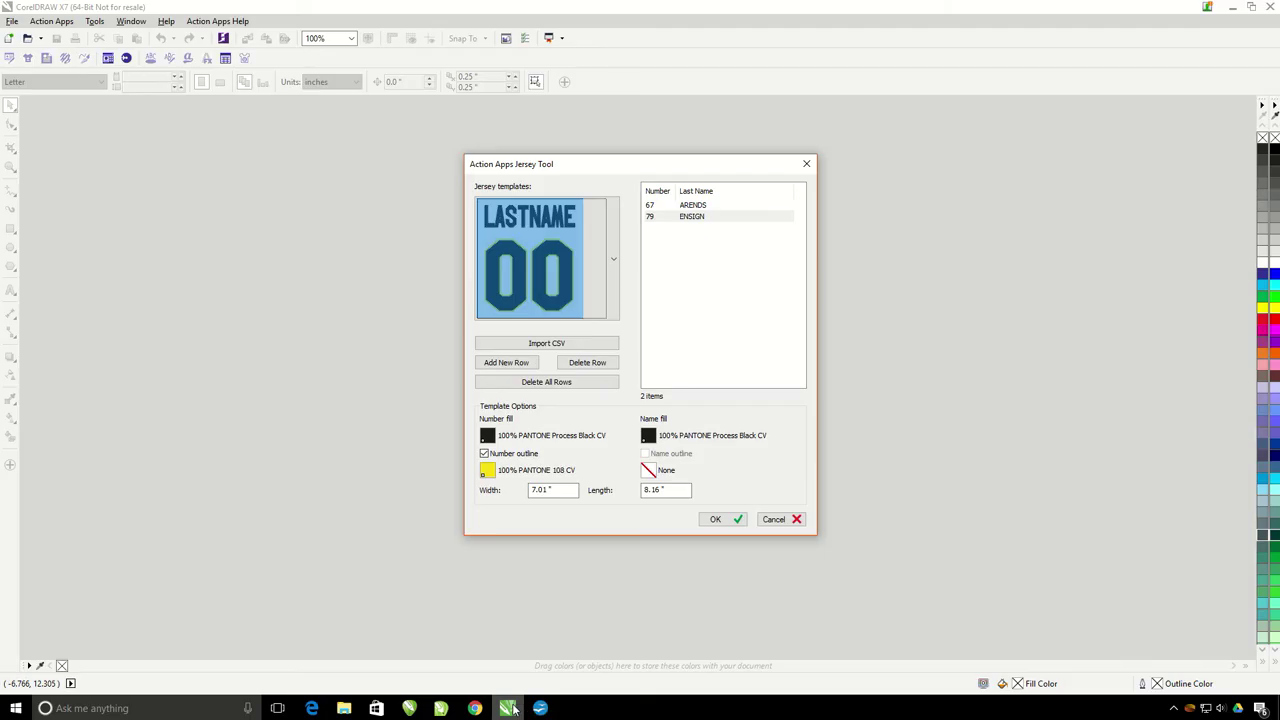
left_click(546, 344)
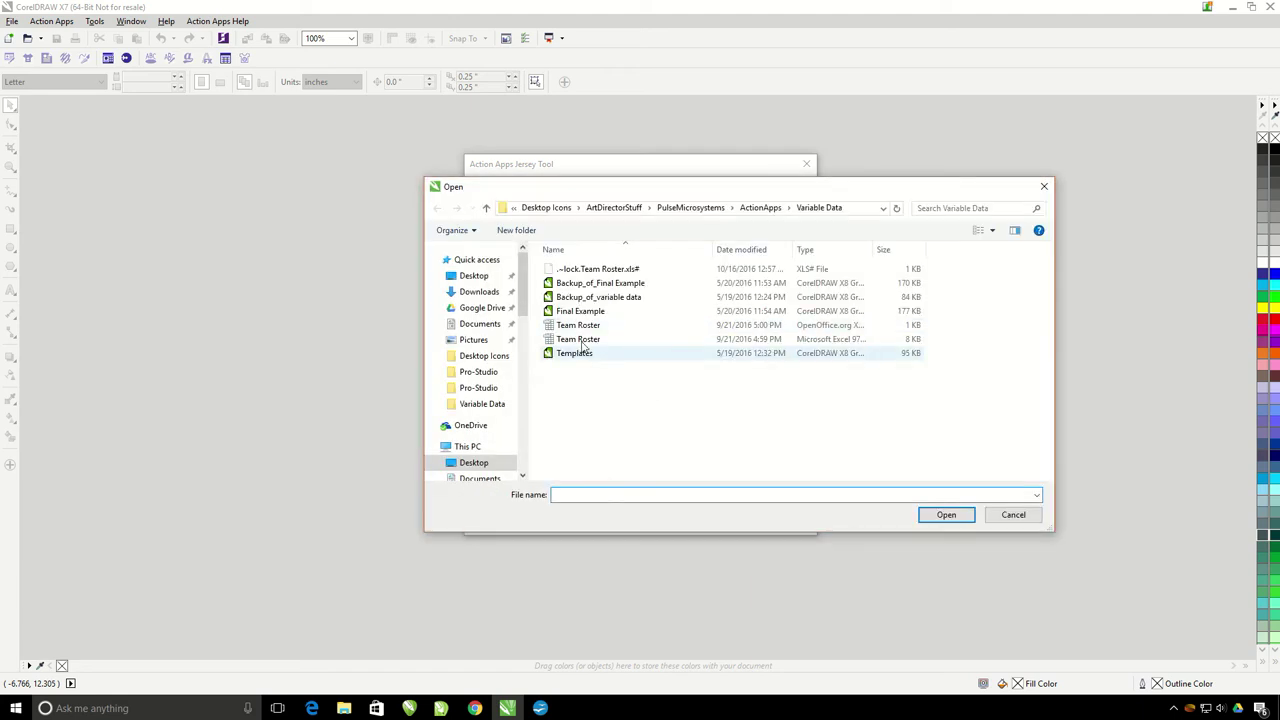
left_click(587, 330)
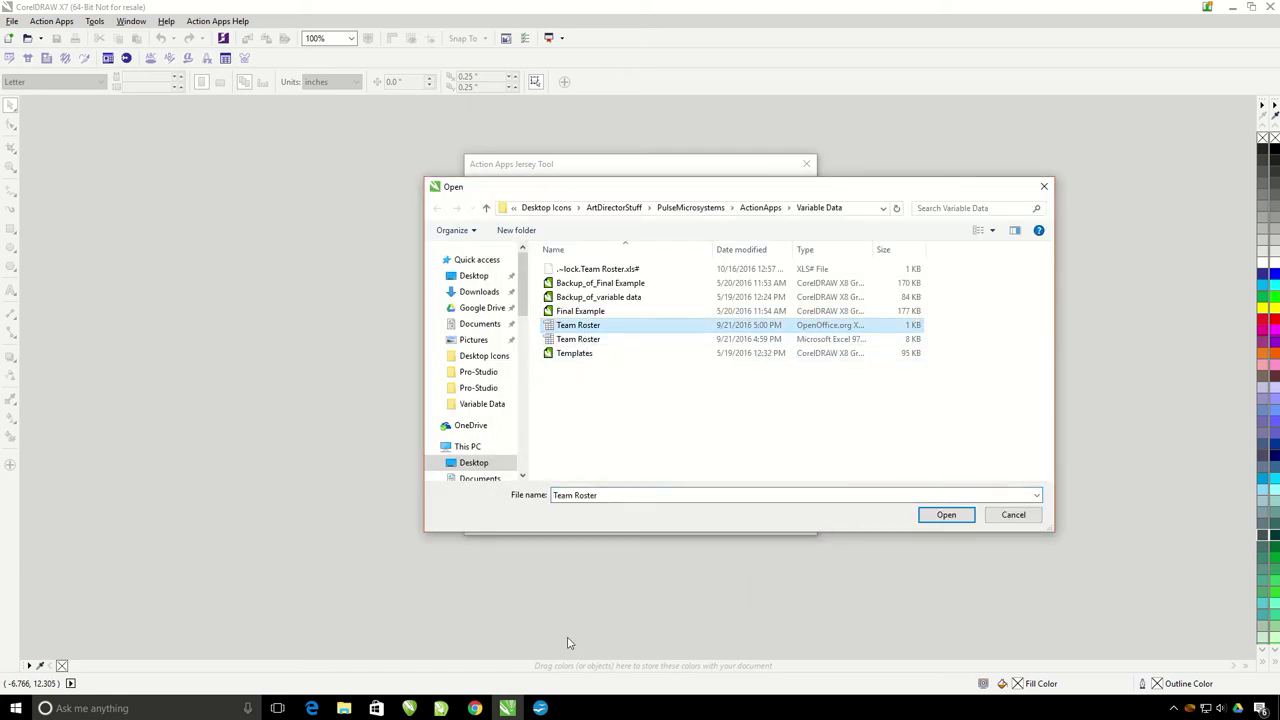
left_click(952, 516)
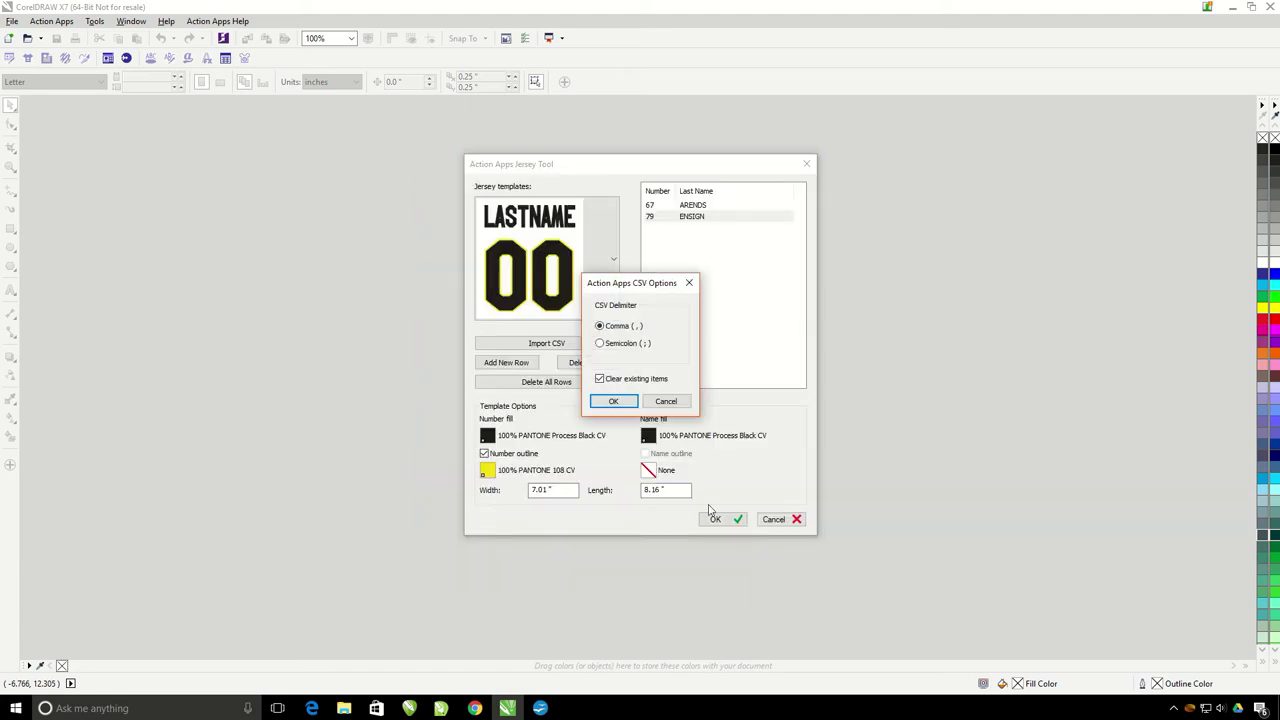
left_click(614, 401)
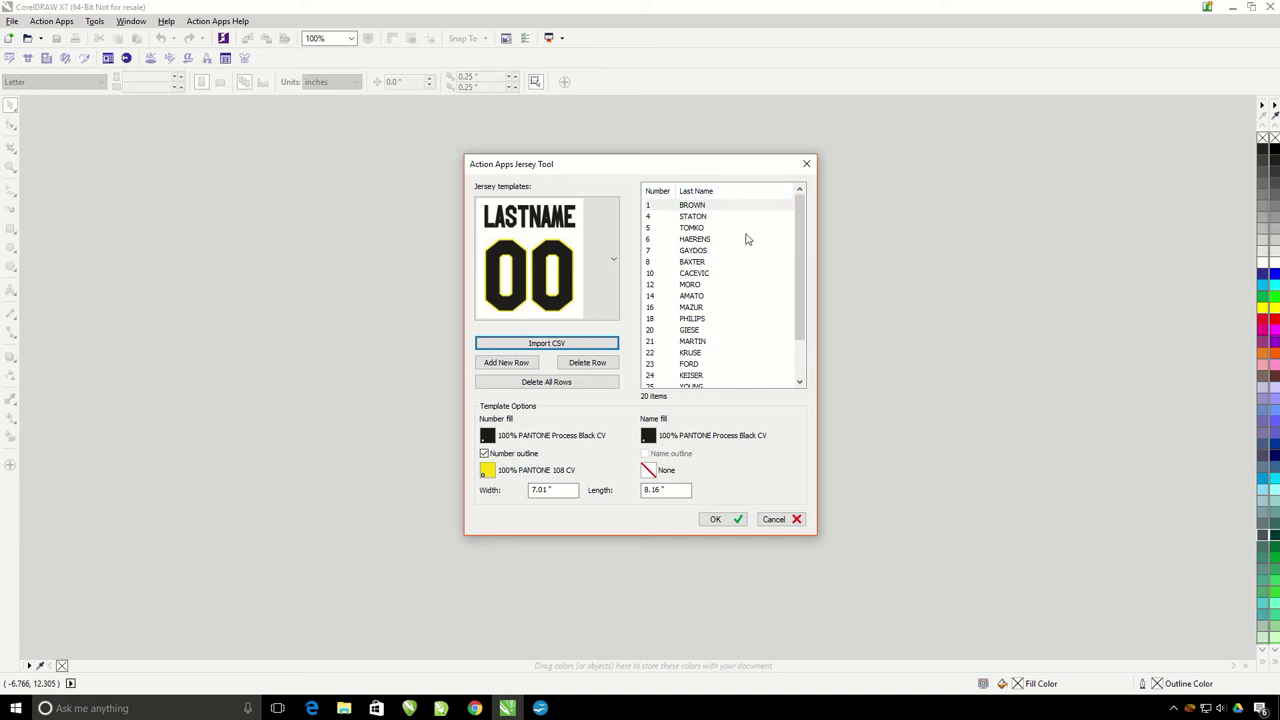
scroll(748, 238, "down", 2)
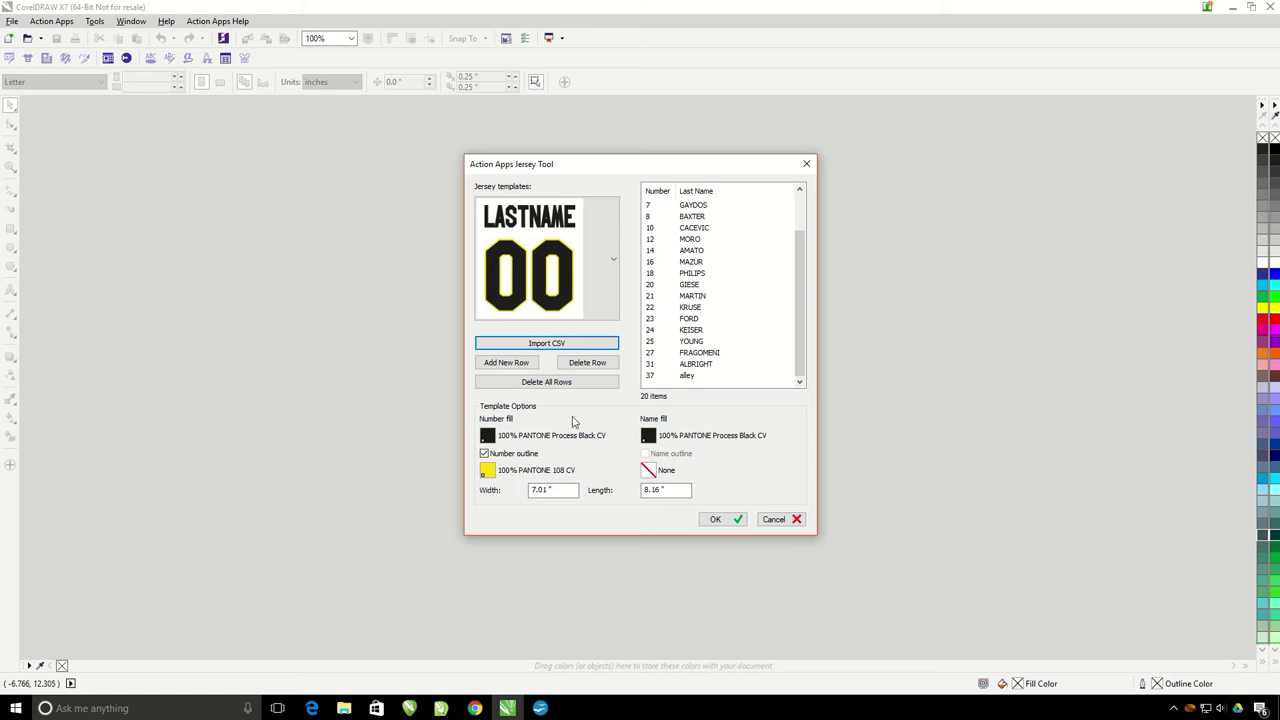
Set the number fill colour to PANTONE Trans. White CV
left_click(494, 444)
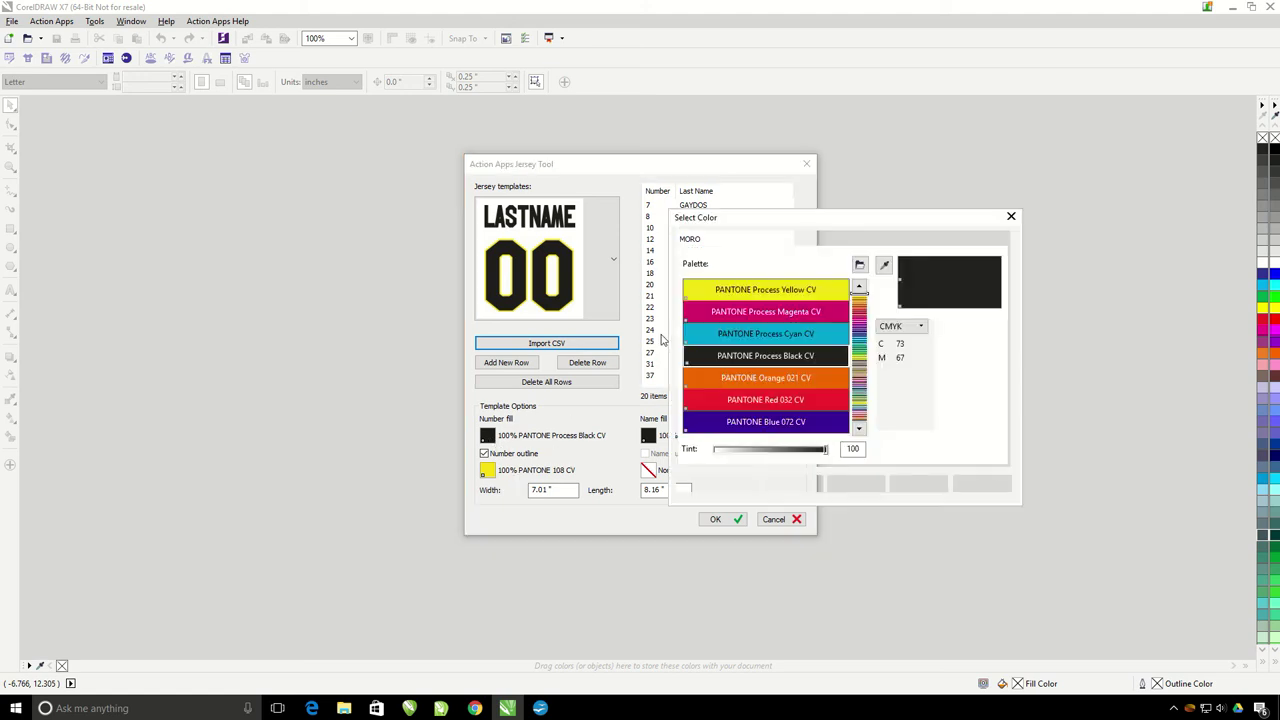
left_click(861, 316)
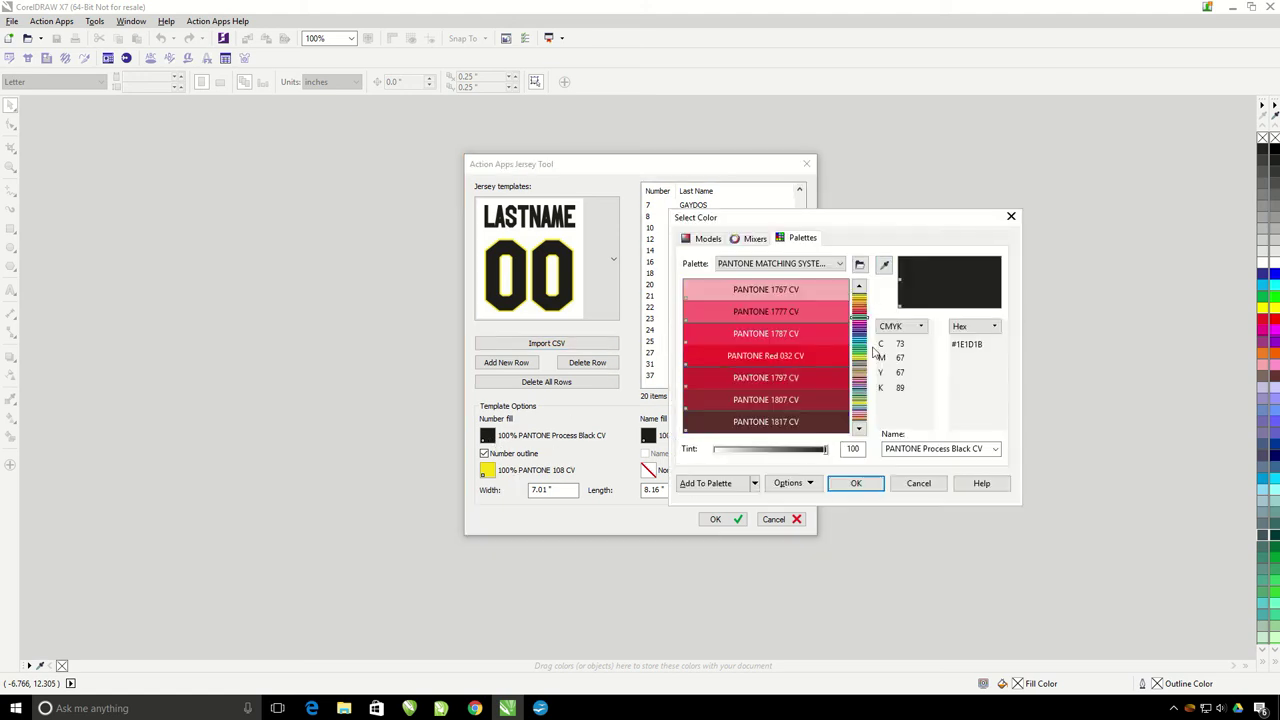
left_click(860, 424)
left_click(766, 421)
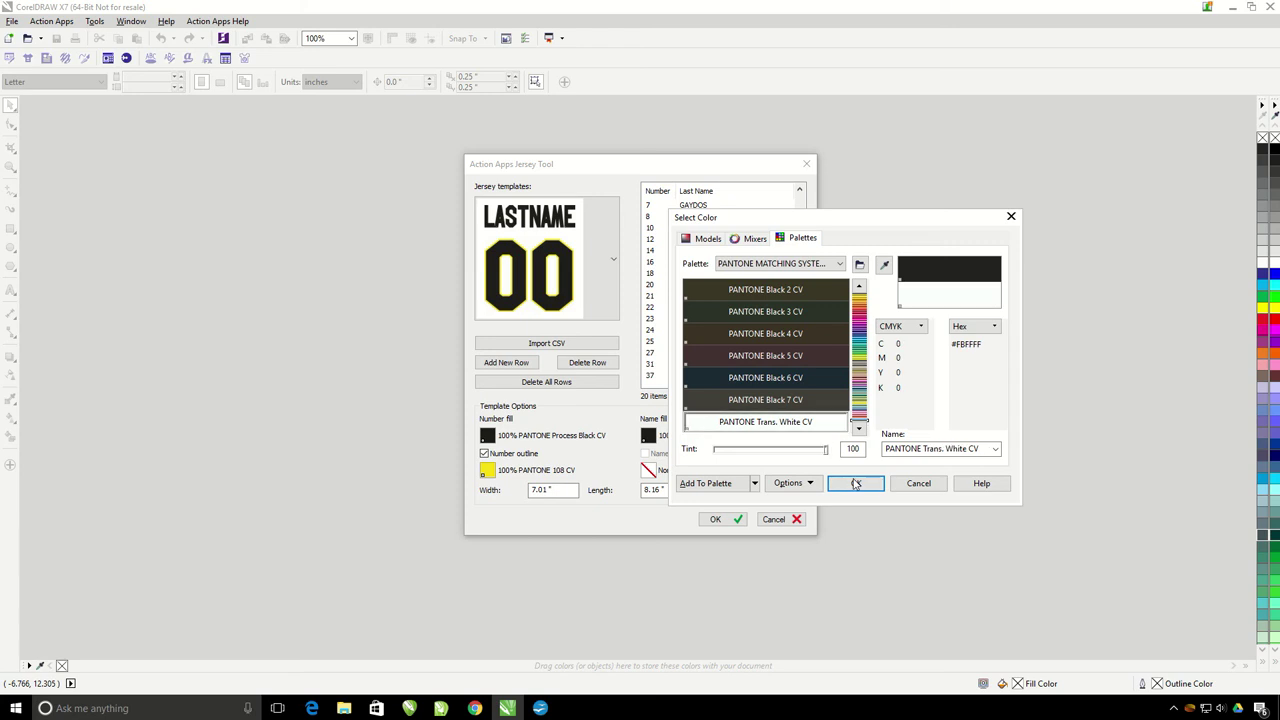
left_click(856, 483)
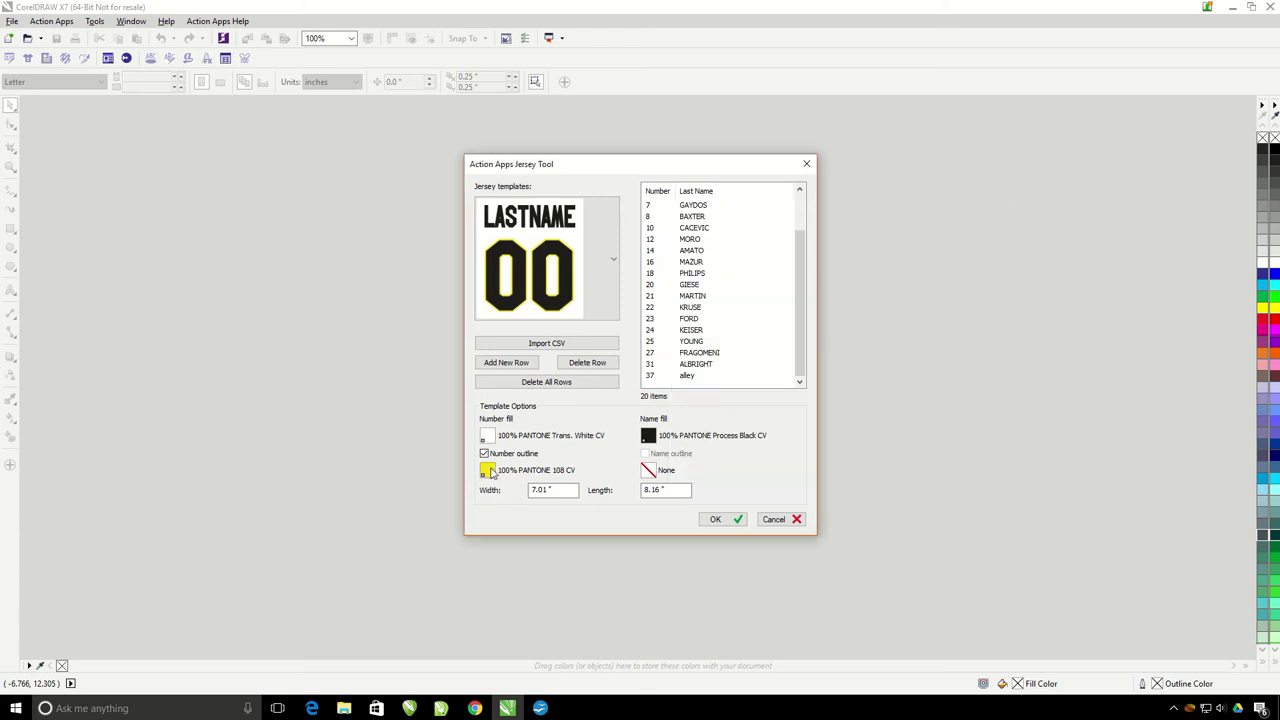
Set the number outline colour to red PANTONE 485 CV
left_click(490, 473)
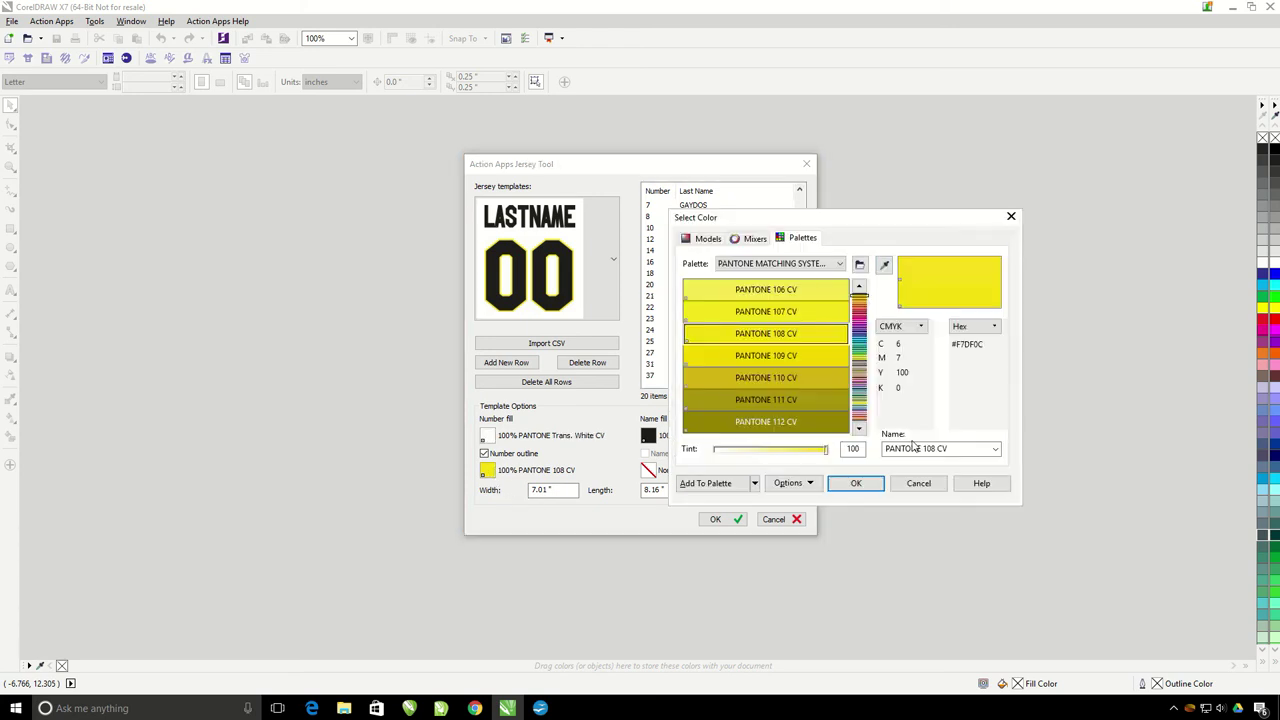
left_click(925, 448)
type("PANTONE 485")
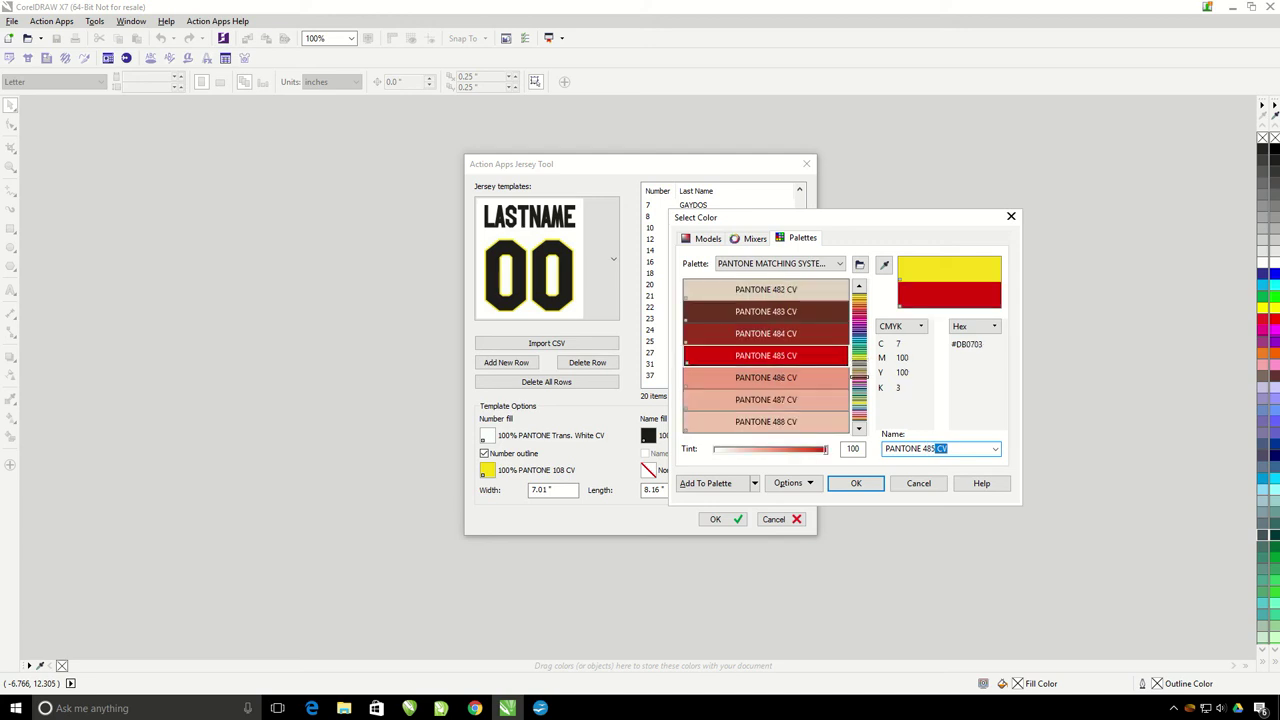
left_click(865, 488)
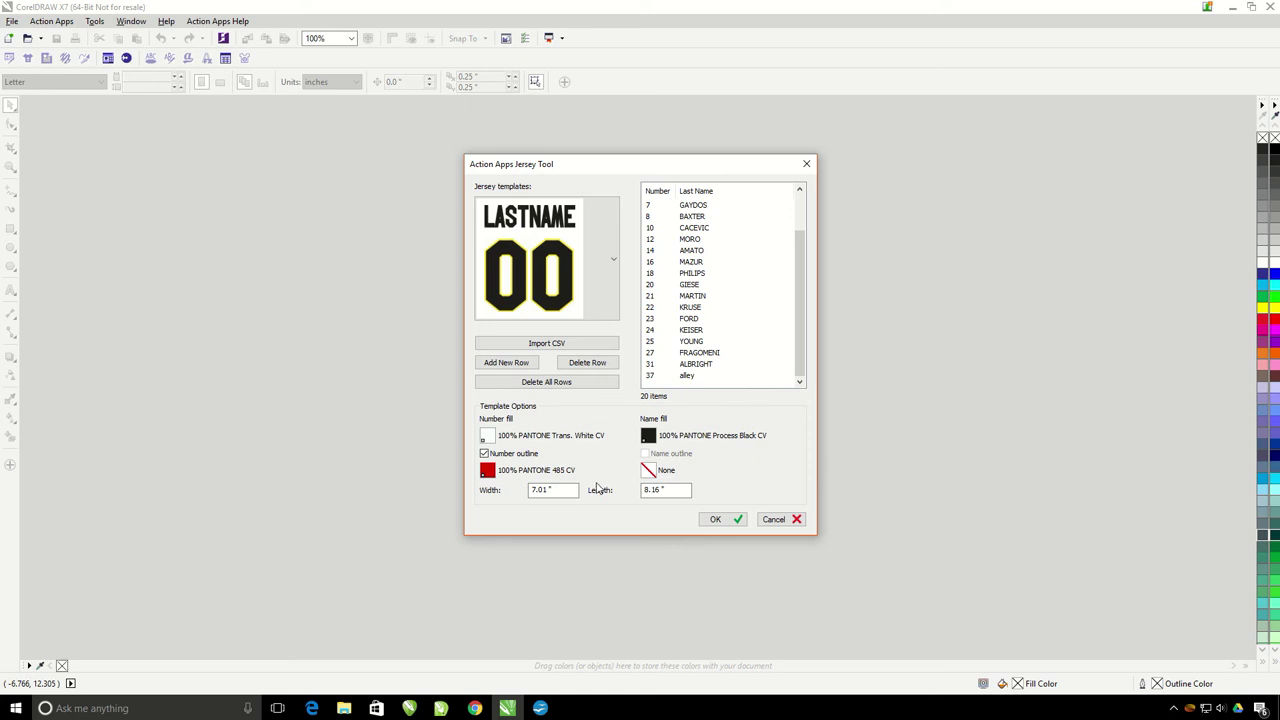
Set the jersey size to 8 wide by 10 long and generate the pages
double_click(559, 488)
type("8")
double_click(664, 489)
type("10")
left_click(736, 518)
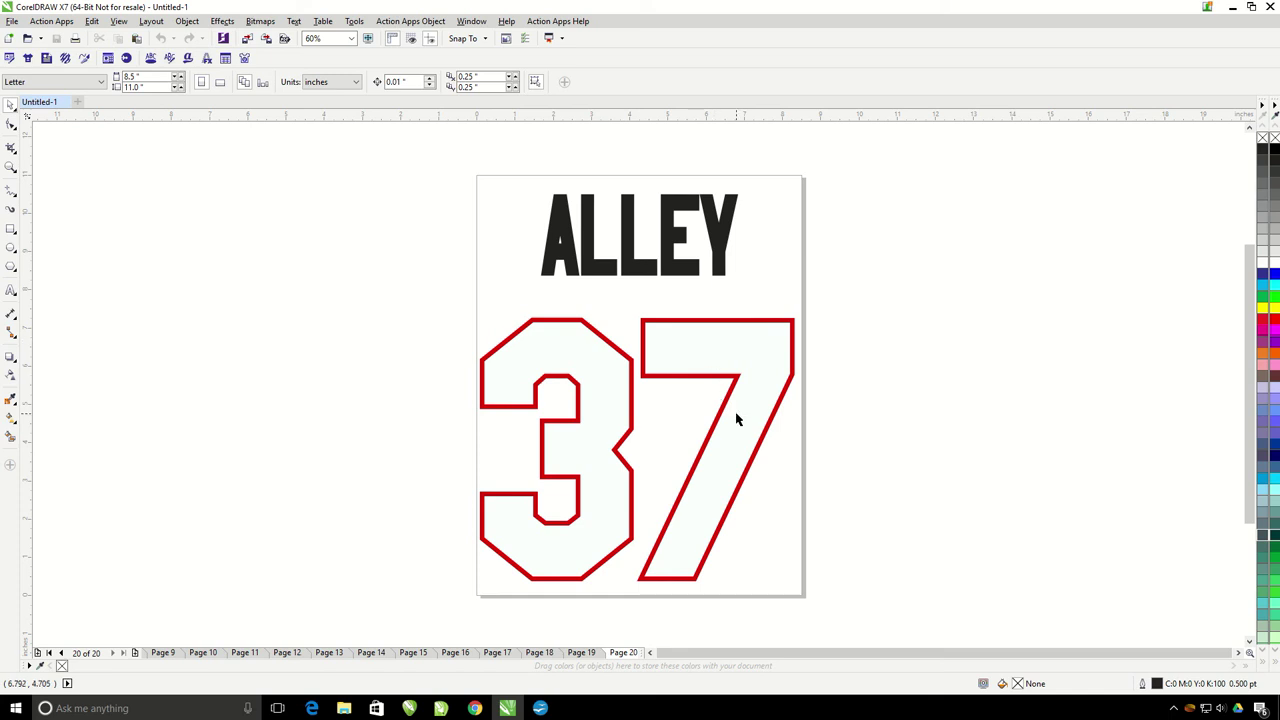
Browse pages 16, 13 and 9, ending on page 11 showing number 18
left_click(457, 653)
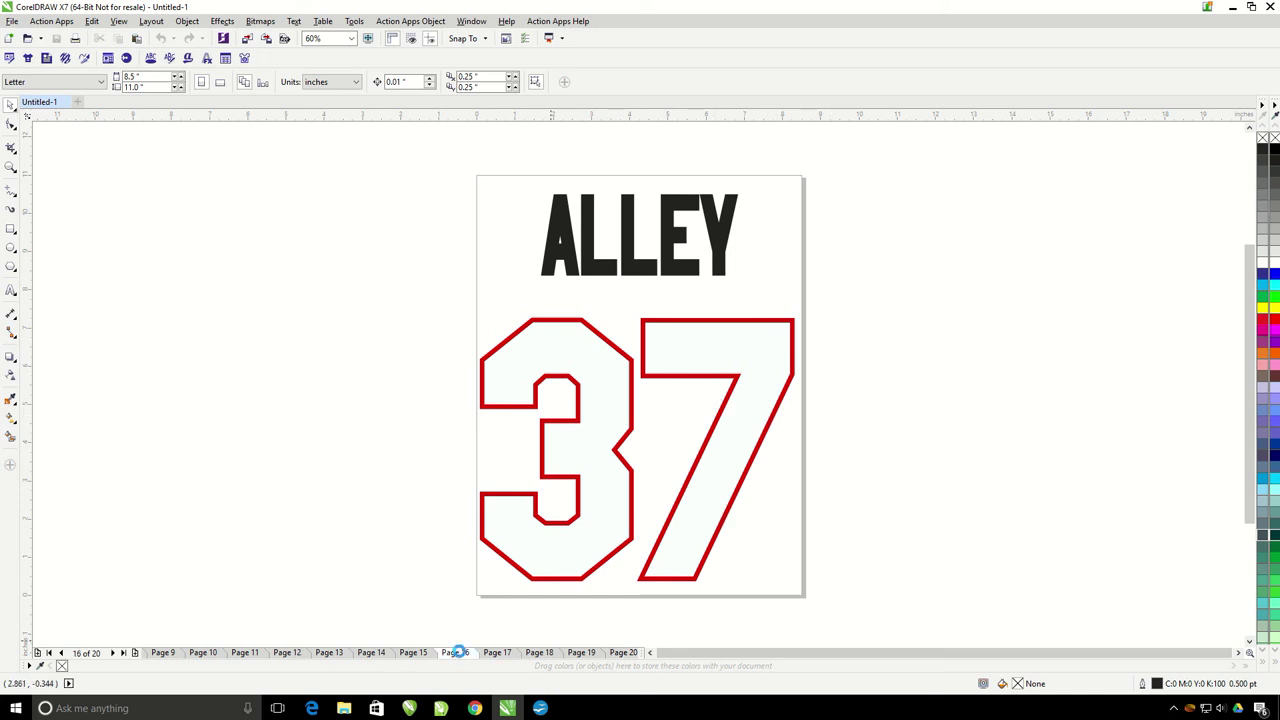
left_click(335, 653)
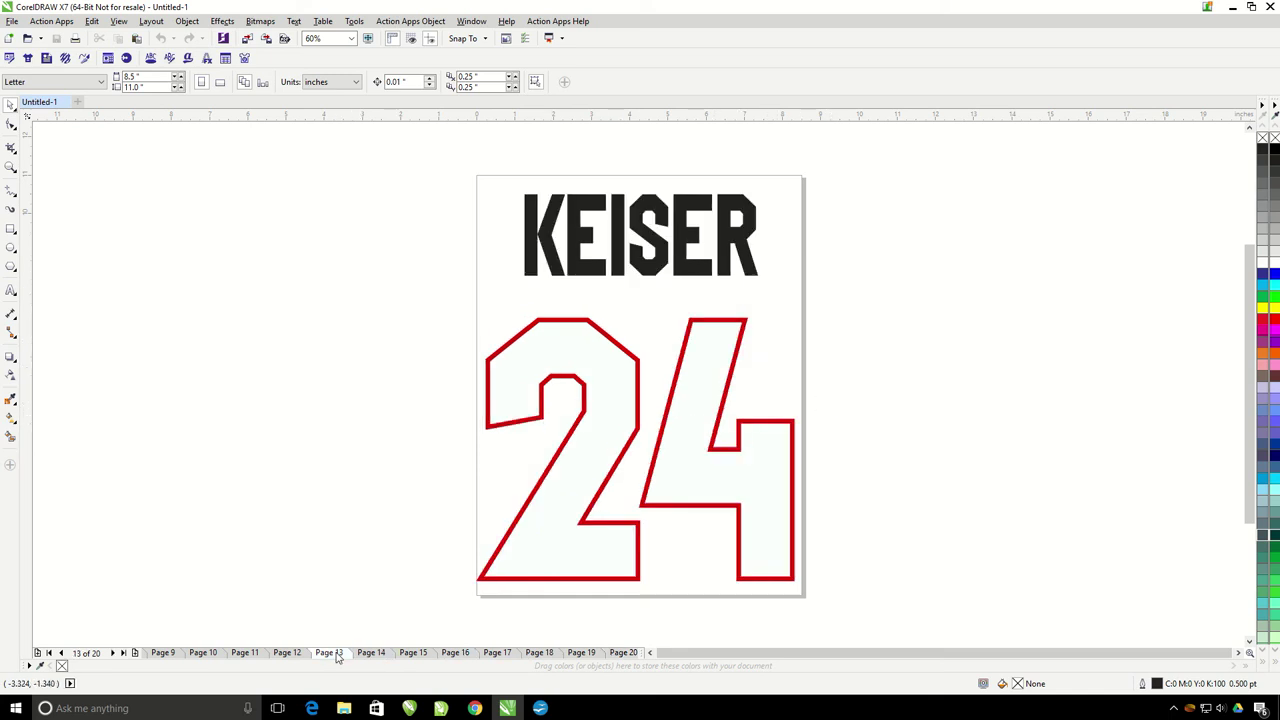
left_click(176, 653)
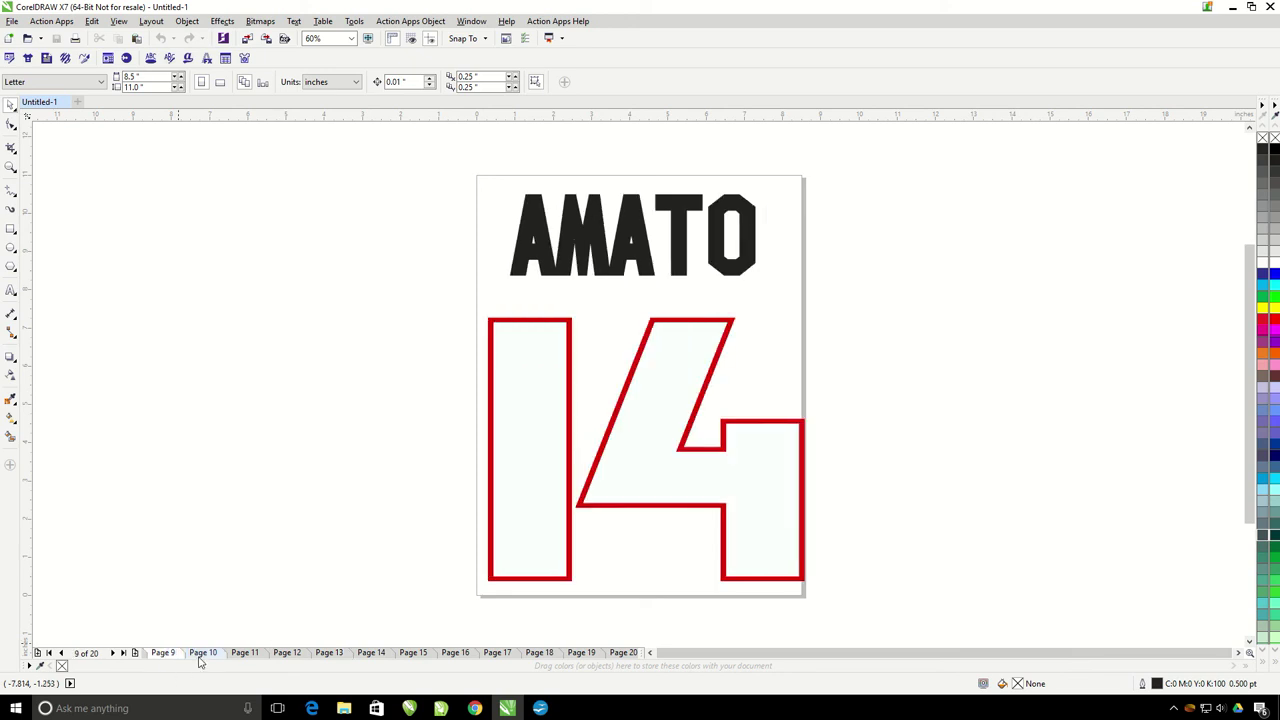
left_click(258, 655)
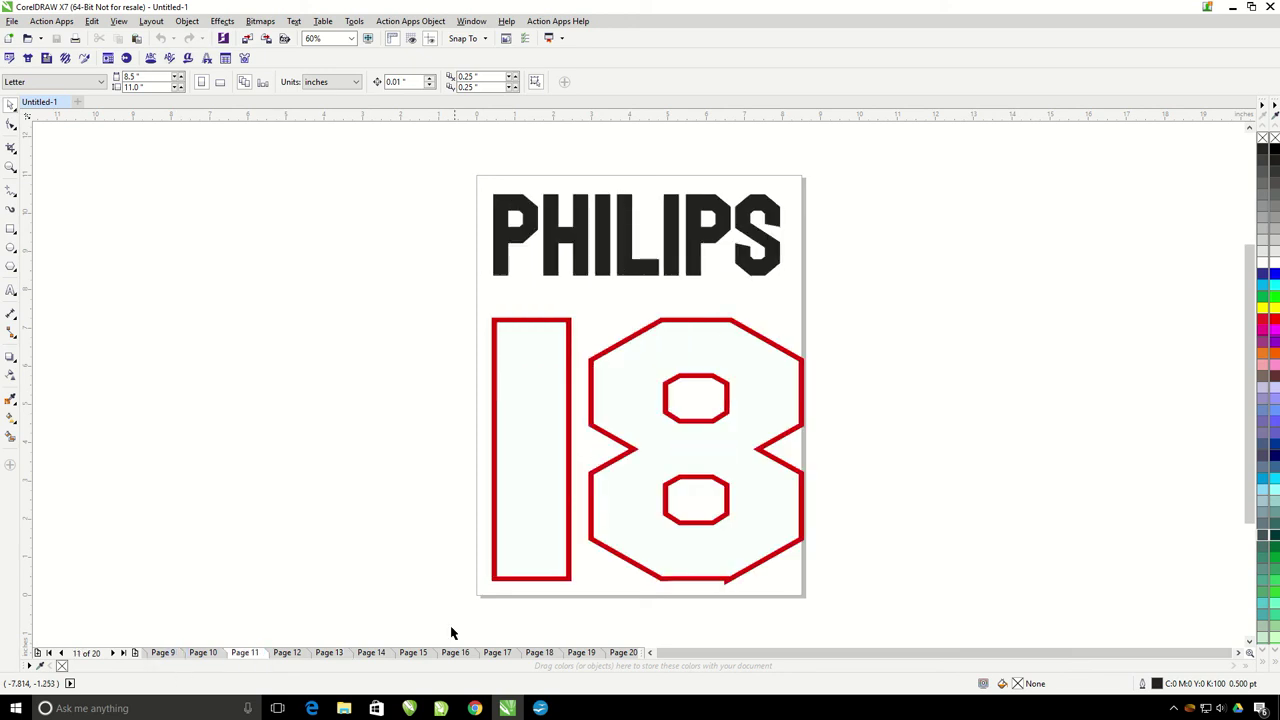